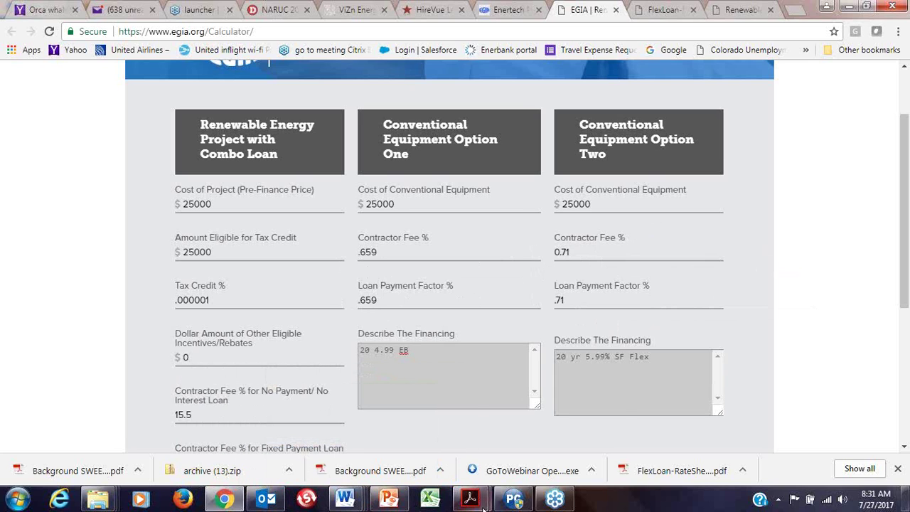
- Set the contractor fee percentage of Conventional Equipment Option One to 15
{"action": "mouse_move", "coordinate": [456, 495]}
{"action": "left_click", "coordinate": [498, 252]}
{"action": "key", "text": "BackSpace"}
{"action": "key", "text": "BackSpace"}
{"action": "key", "text": "BackSpace"}
{"action": "key", "text": "BackSpace"}
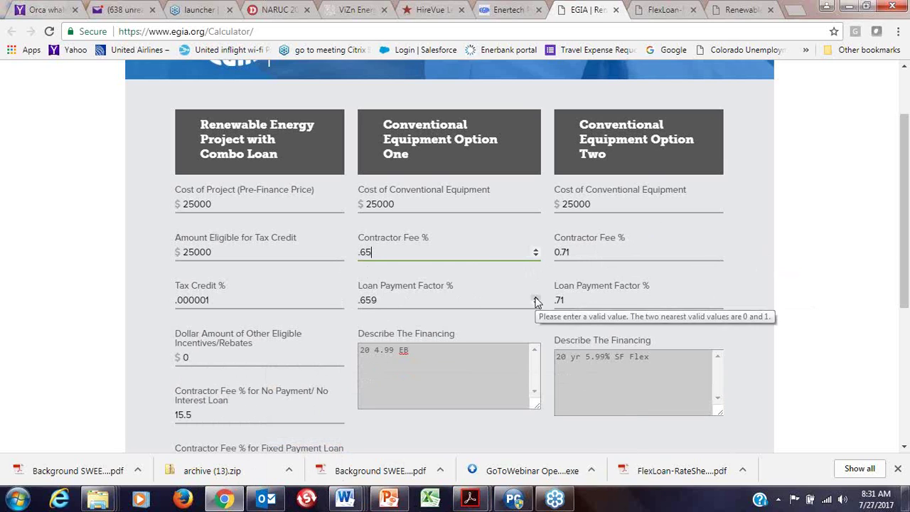
{"action": "type", "text": "15"}
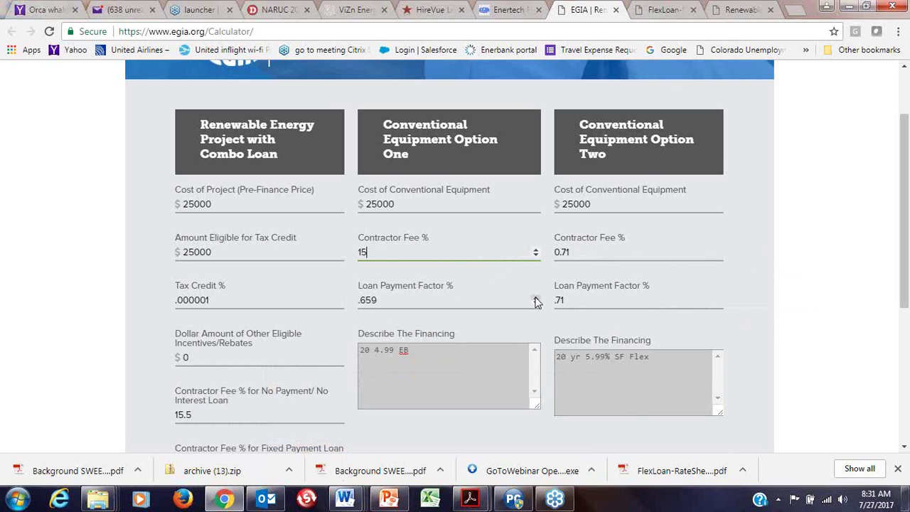
{"action": "key", "text": "Tab"}
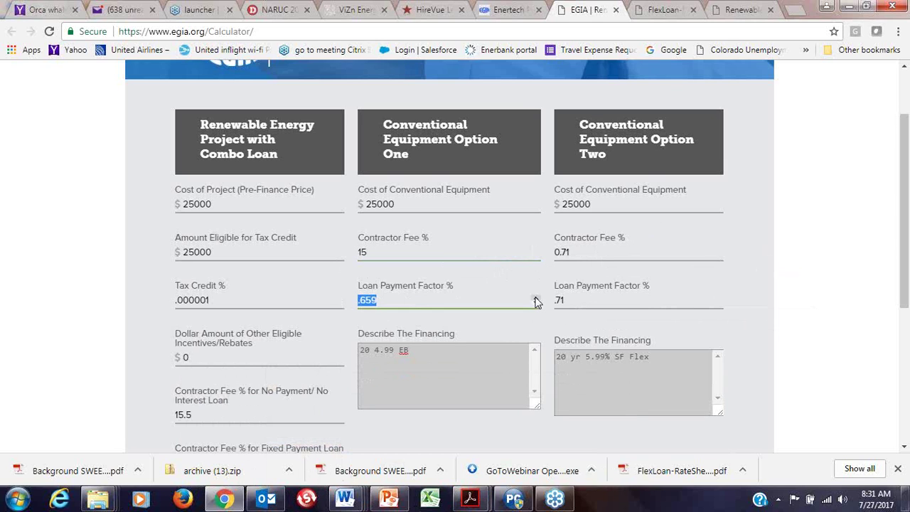
- Set the contractor fee percentage of Conventional Equipment Option Two to 15.5
{"action": "left_click", "coordinate": [570, 252]}
{"action": "key", "text": "BackSpace"}
{"action": "key", "text": "BackSpace"}
{"action": "key", "text": "BackSpace"}
{"action": "key", "text": "BackSpace"}
{"action": "type", "text": "15.5"}
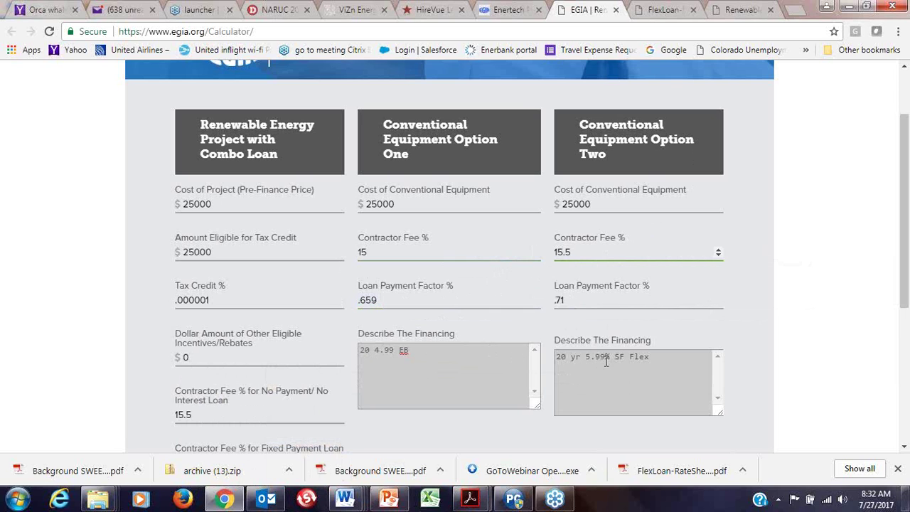
- Calculate the loan comparison and review the customer payments for all three options
{"action": "left_click", "coordinate": [907, 258]}
{"action": "left_click_drag", "start_coordinate": [907, 257], "coordinate": [908, 384]}
{"action": "key", "text": "Return"}
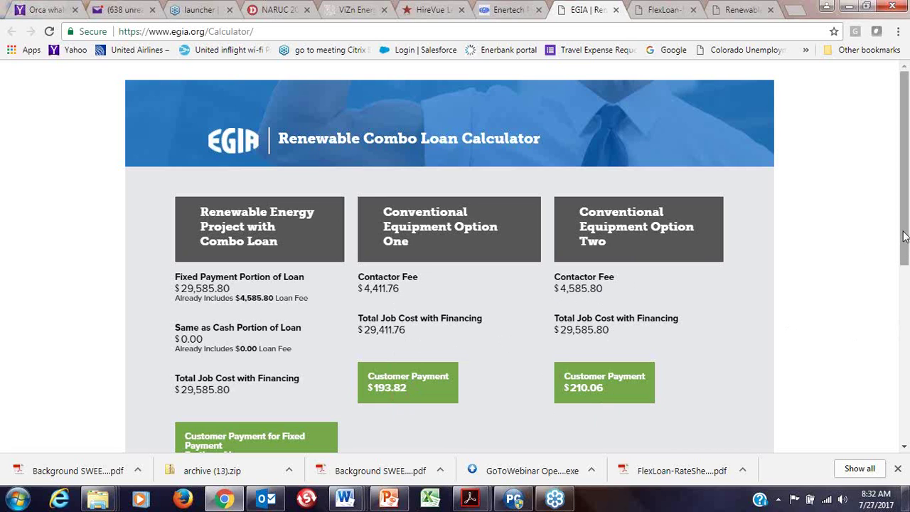
{"action": "left_click_drag", "start_coordinate": [905, 237], "coordinate": [694, 291]}
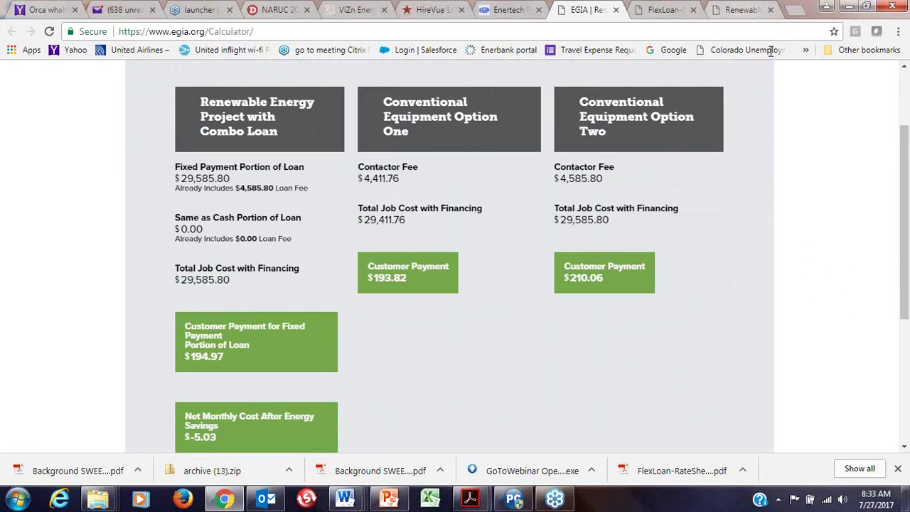
- Look up the dealer fee and payment factor of the 9.99% 12-year loan in the Renewable Express Loan rate sheet
{"action": "left_click", "coordinate": [743, 10]}
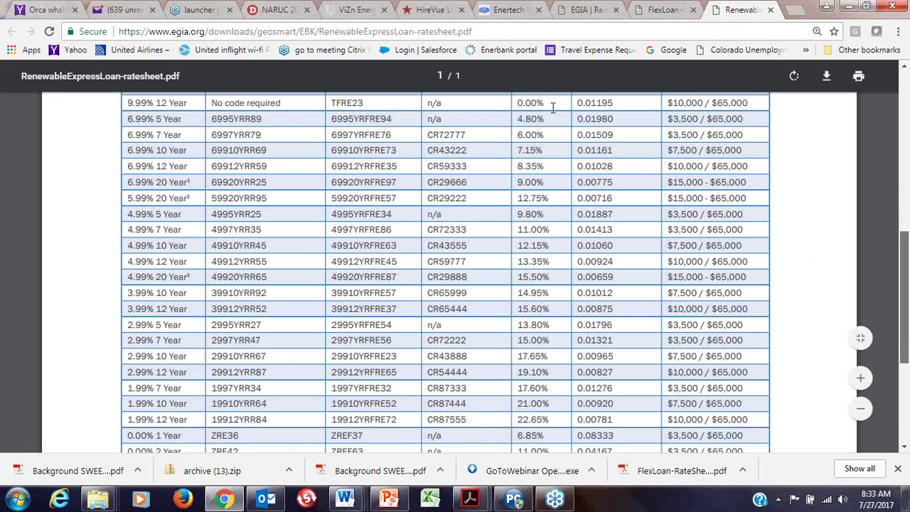
{"action": "scroll", "coordinate": [553, 106], "scroll_direction": "up", "scroll_amount": 2}
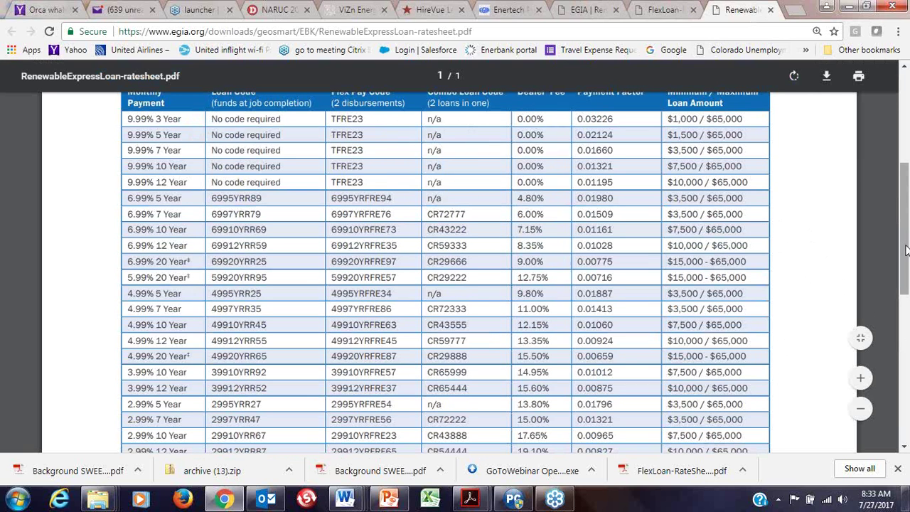
{"action": "left_click_drag", "start_coordinate": [906, 249], "coordinate": [904, 181]}
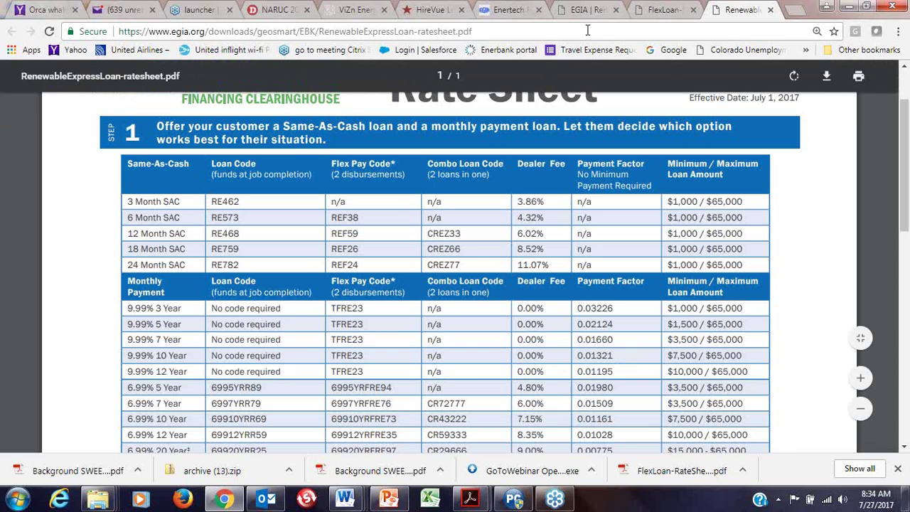
- Return to the loan calculator's inputs and set the contractor fee percentage of Conventional Equipment Option One to 0
{"action": "left_click", "coordinate": [601, 11]}
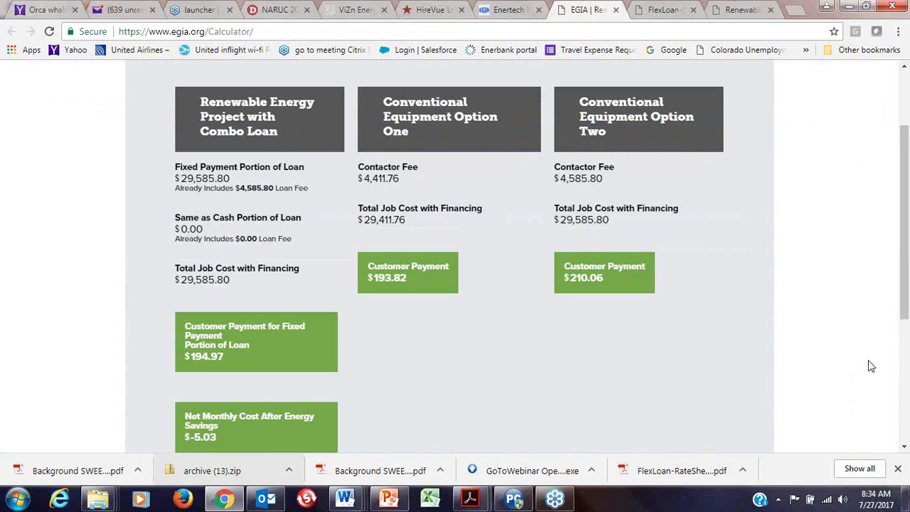
{"action": "left_click_drag", "start_coordinate": [905, 274], "coordinate": [881, 380]}
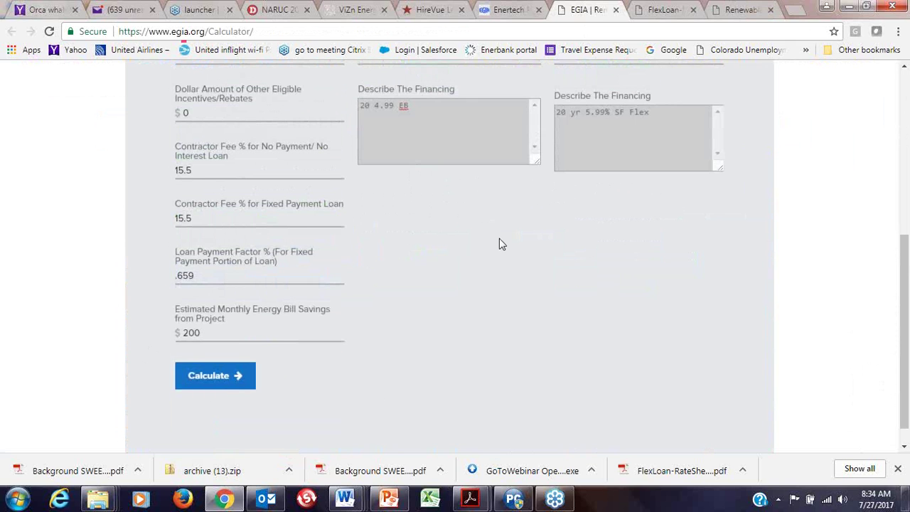
{"action": "scroll", "coordinate": [484, 242], "scroll_direction": "up", "scroll_amount": 2}
{"action": "scroll", "coordinate": [470, 242], "scroll_direction": "up", "scroll_amount": 3}
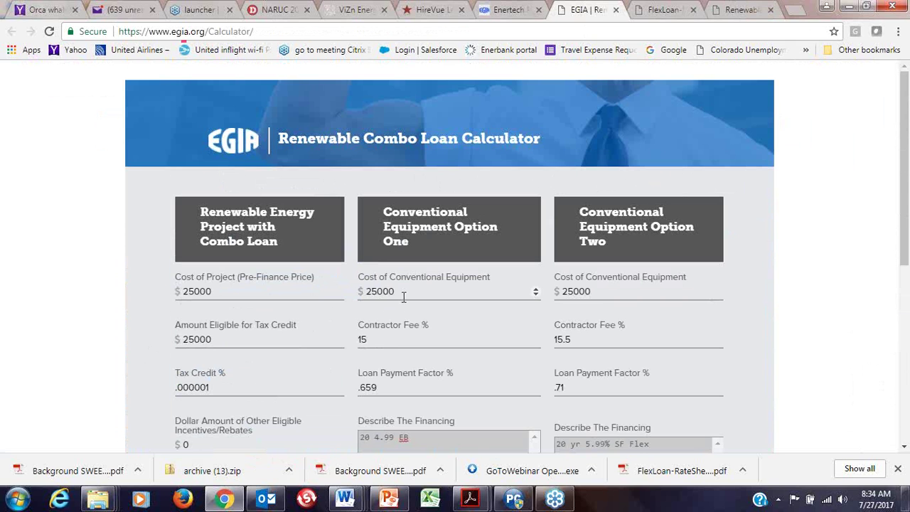
{"action": "left_click", "coordinate": [378, 338]}
{"action": "key", "text": "BackSpace"}
{"action": "key", "text": "BackSpace"}
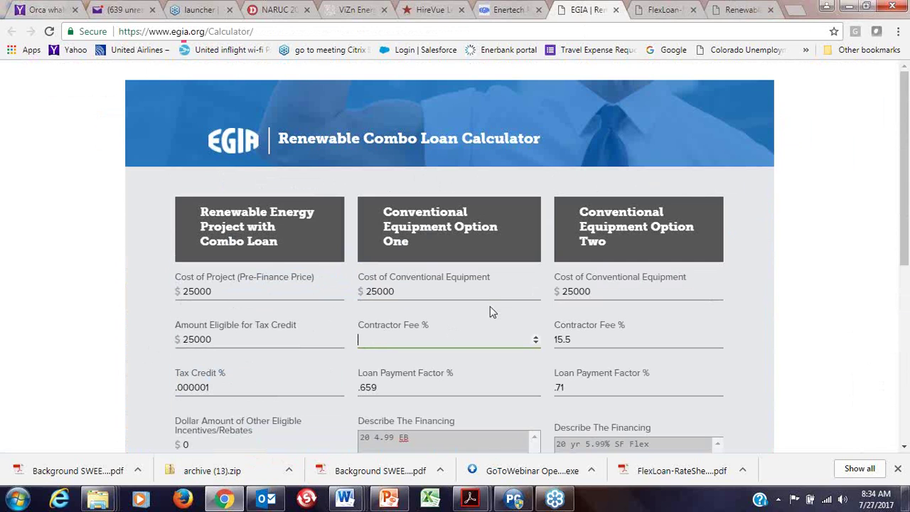
{"action": "type", "text": "0"}
- Set the loan payment factor of Conventional Equipment Option One to 1.195
{"action": "left_click_drag", "start_coordinate": [906, 252], "coordinate": [390, 289]}
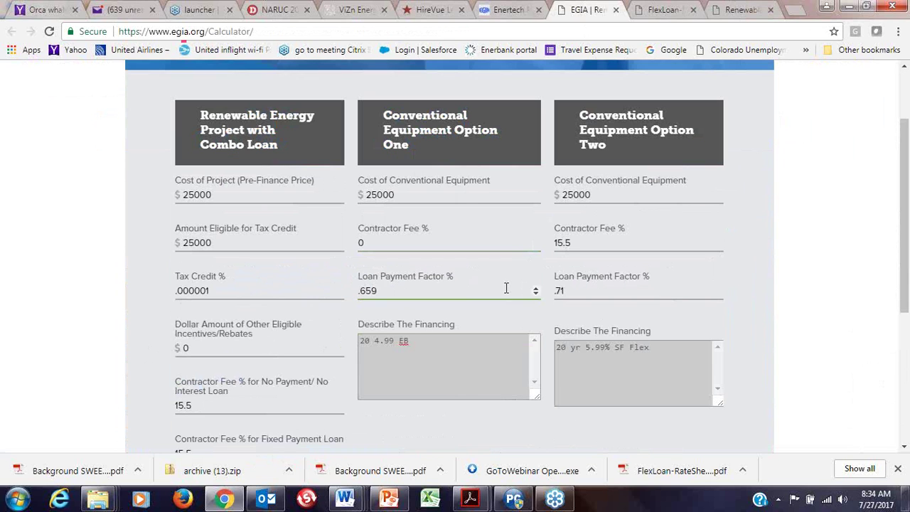
{"action": "key", "text": "BackSpace"}
{"action": "key", "text": "BackSpace"}
{"action": "key", "text": "BackSpace"}
{"action": "key", "text": "BackSpace"}
{"action": "type", "text": "1"}
{"action": "type", "text": ".195"}
- Recalculate the comparison with the changed Option One values and review the resulting payments
{"action": "left_click_drag", "start_coordinate": [905, 271], "coordinate": [905, 387]}
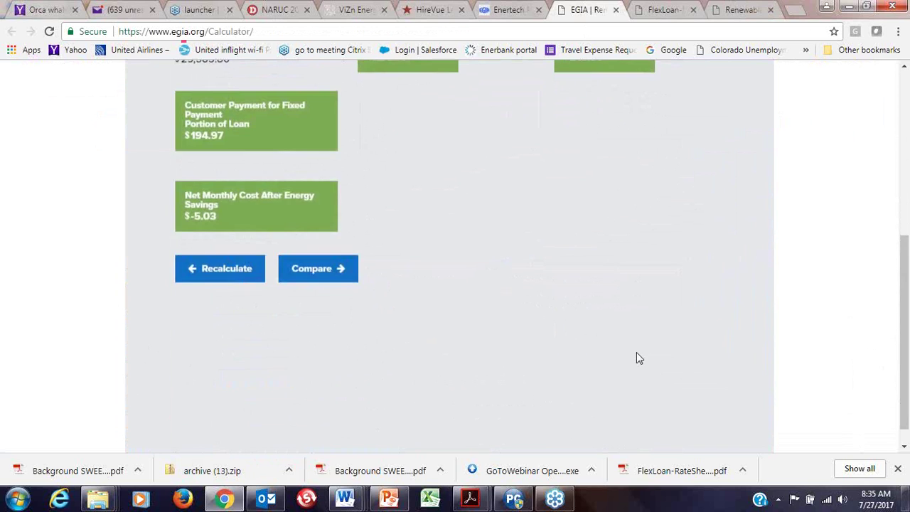
{"action": "scroll", "coordinate": [645, 359], "scroll_direction": "up", "scroll_amount": 3}
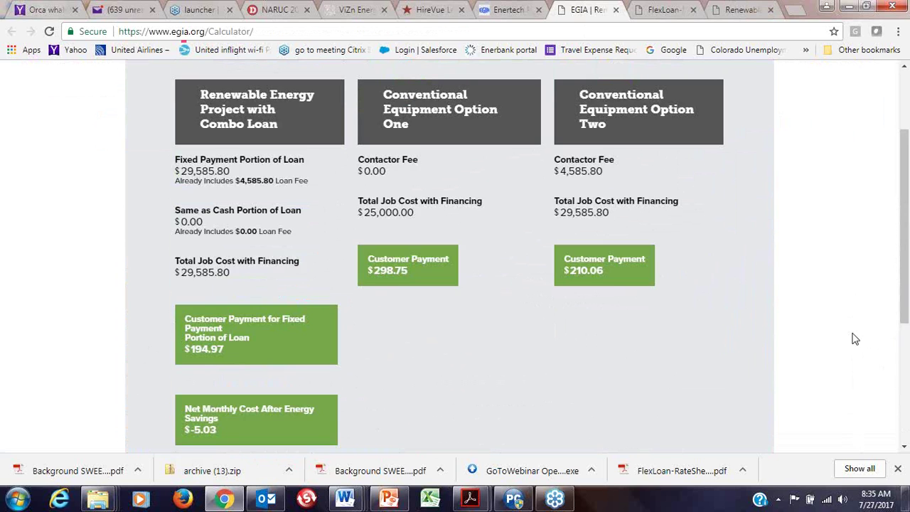
{"action": "left_click_drag", "start_coordinate": [906, 305], "coordinate": [907, 244]}
{"action": "scroll", "coordinate": [908, 244], "scroll_direction": "down", "scroll_amount": 2}
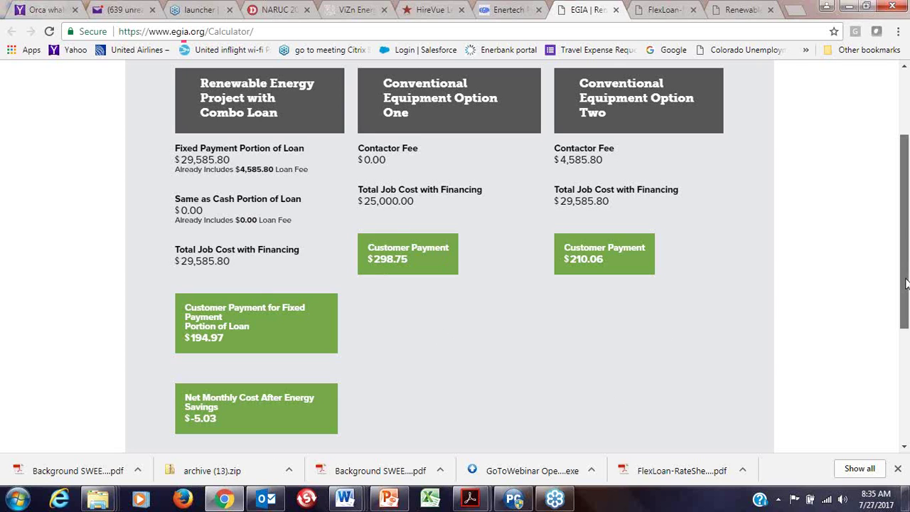
- Return to the inputs and set Conventional Equipment Option Two's contractor fee to 15.5 and its loan payment factor to .659
{"action": "scroll", "coordinate": [906, 283], "scroll_direction": "down", "scroll_amount": 2}
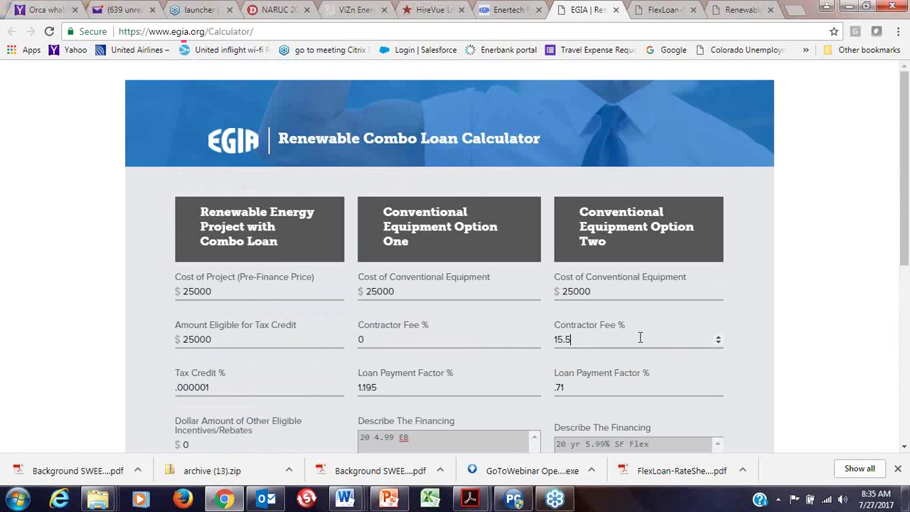
{"action": "left_click", "coordinate": [644, 335]}
{"action": "key", "text": "BackSpace"}
{"action": "left_click_drag", "start_coordinate": [906, 235], "coordinate": [905, 290]}
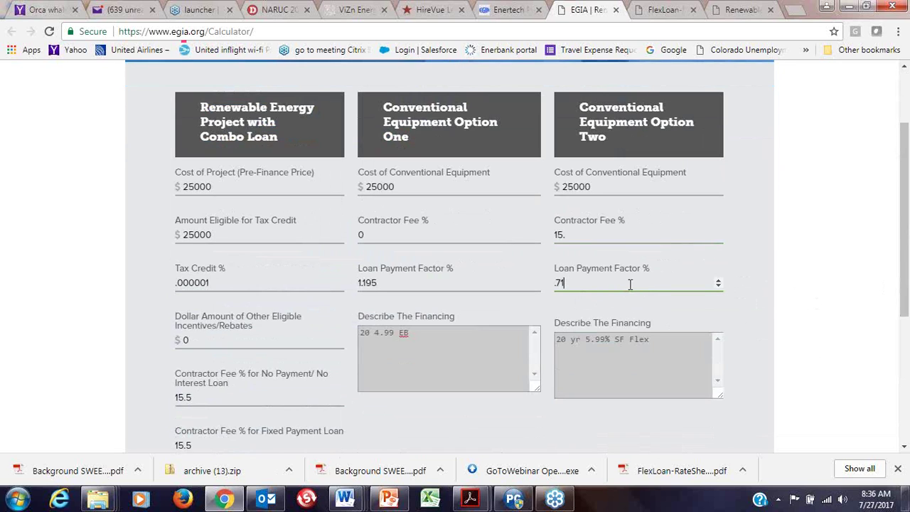
{"action": "key", "text": "BackSpace"}
{"action": "key", "text": "BackSpace"}
{"action": "key", "text": "BackSpace"}
{"action": "type", "text": "."}
{"action": "left_click", "coordinate": [594, 239]}
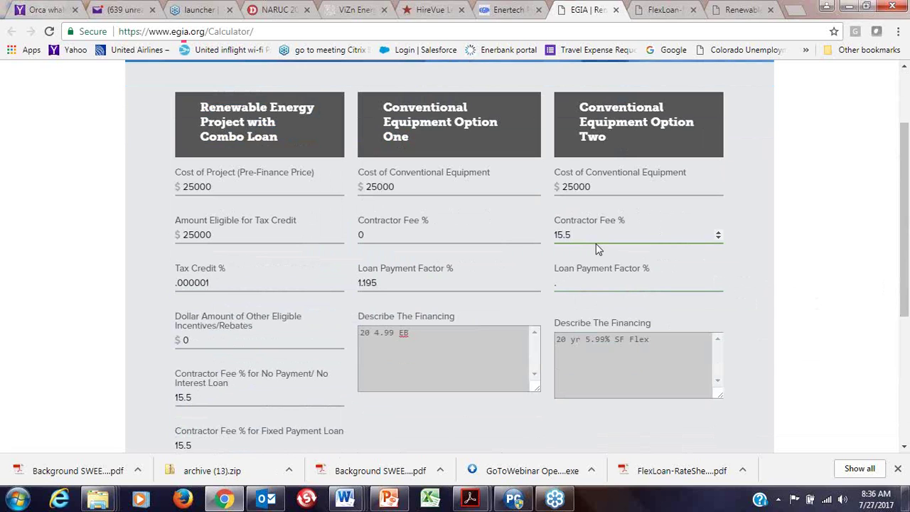
{"action": "left_click", "coordinate": [579, 281]}
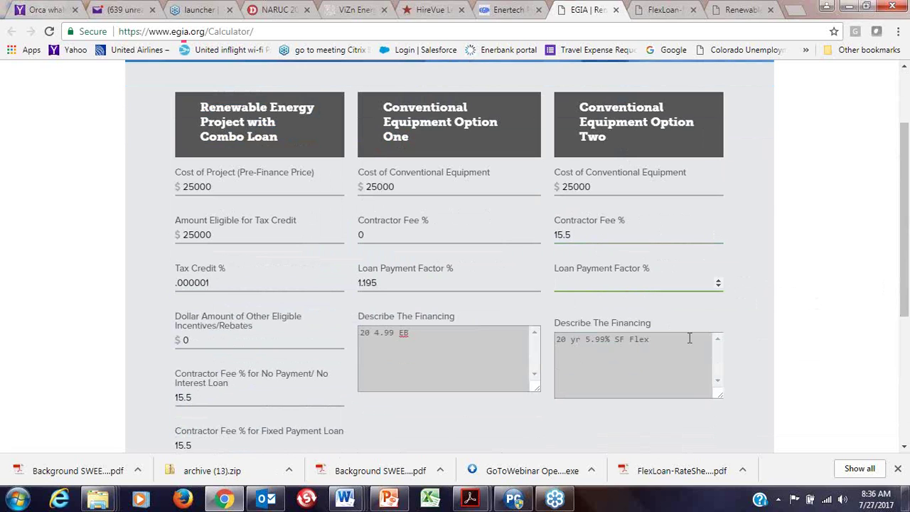
{"action": "type", "text": ".659"}
- Change the financing description of Conventional Equipment Option One to "12 9.99 EB"
{"action": "left_click_drag", "start_coordinate": [374, 333], "coordinate": [380, 333]}
{"action": "type", "text": "9"}
{"action": "key", "text": "Home"}
{"action": "key", "text": "BackSpace"}
{"action": "type", "text": "1"}
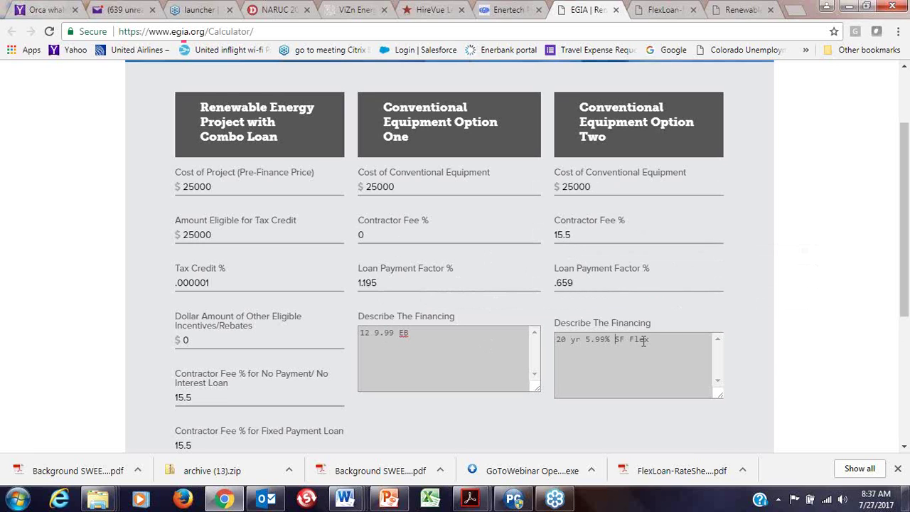
- Change the financing description of Conventional Equipment Option Two to "20 yr 4.99% Flex"
{"action": "key", "text": "Delete"}
{"action": "key", "text": "Delete"}
{"action": "key", "text": "Delete"}
{"action": "key", "text": "Left"}
{"action": "key", "text": "Left"}
{"action": "key", "text": "Left"}
{"action": "key", "text": "Left"}
{"action": "key", "text": "Left"}
{"action": "key", "text": "Left"}
{"action": "key", "text": "BackSpace"}
{"action": "type", "text": "4"}
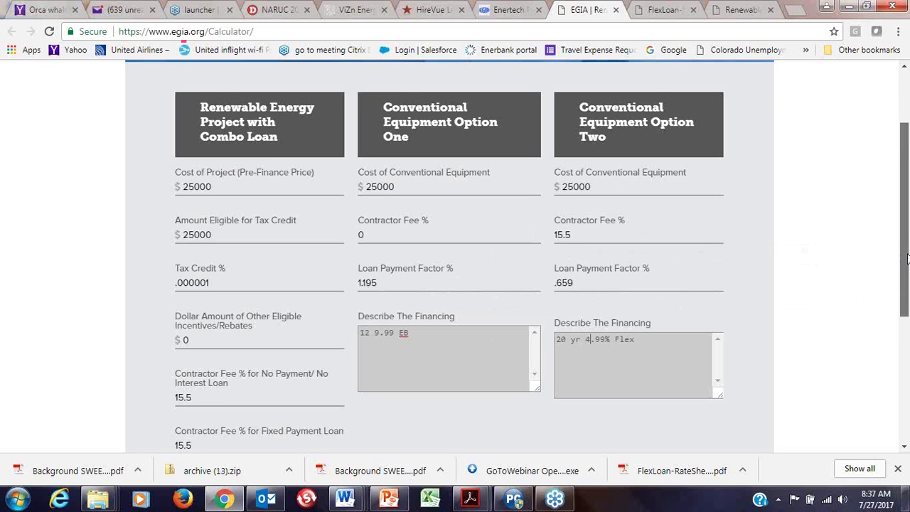
- Calculate the updated comparison and examine the customer payments, job costs and net monthly cost after energy savings
{"action": "left_click_drag", "start_coordinate": [906, 260], "coordinate": [906, 383]}
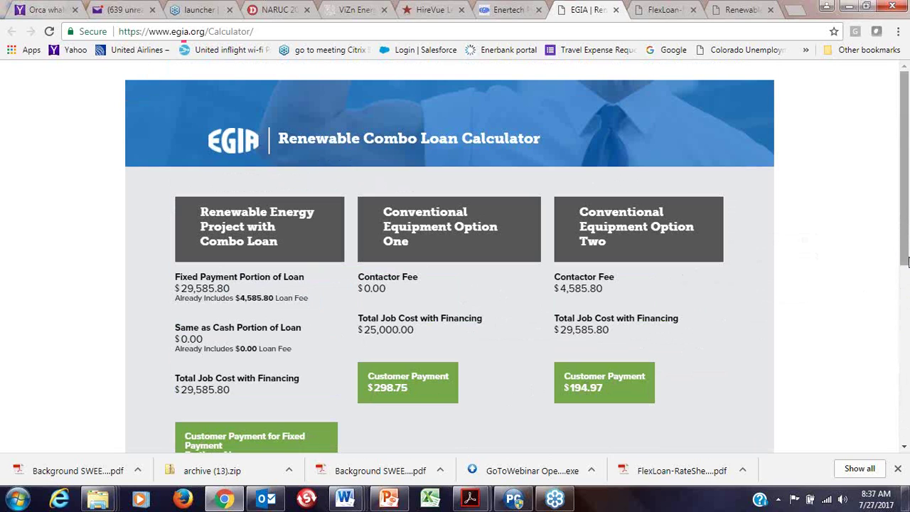
{"action": "left_click_drag", "start_coordinate": [906, 248], "coordinate": [906, 270]}
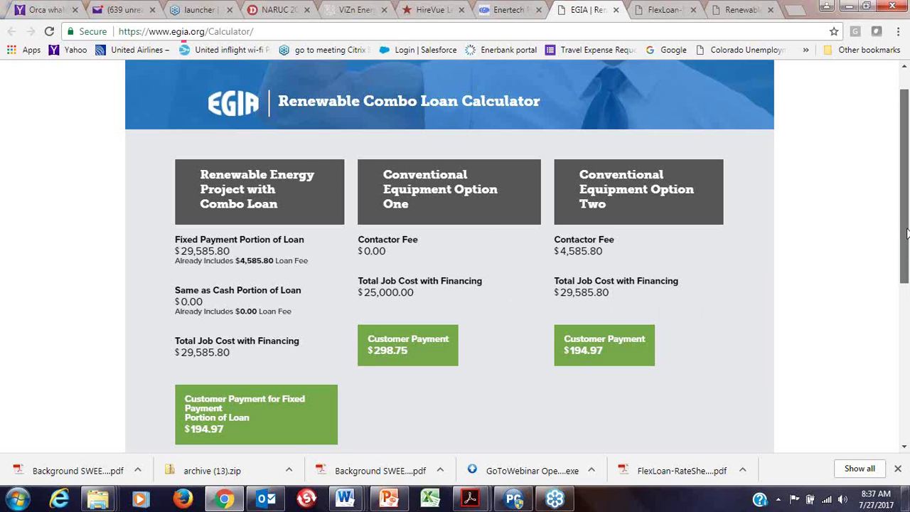
{"action": "left_click_drag", "start_coordinate": [906, 234], "coordinate": [907, 266]}
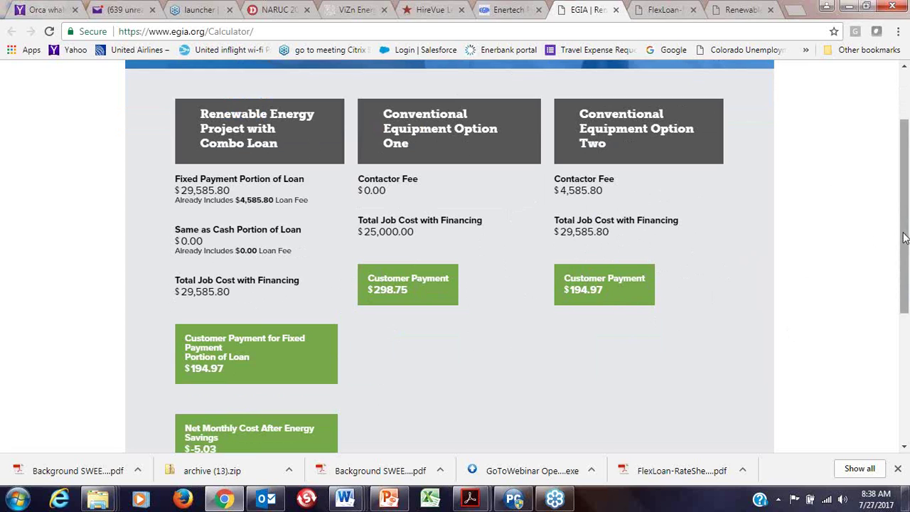
{"action": "left_click_drag", "start_coordinate": [907, 244], "coordinate": [907, 247]}
{"action": "scroll", "coordinate": [907, 246], "scroll_direction": "down", "scroll_amount": 2}
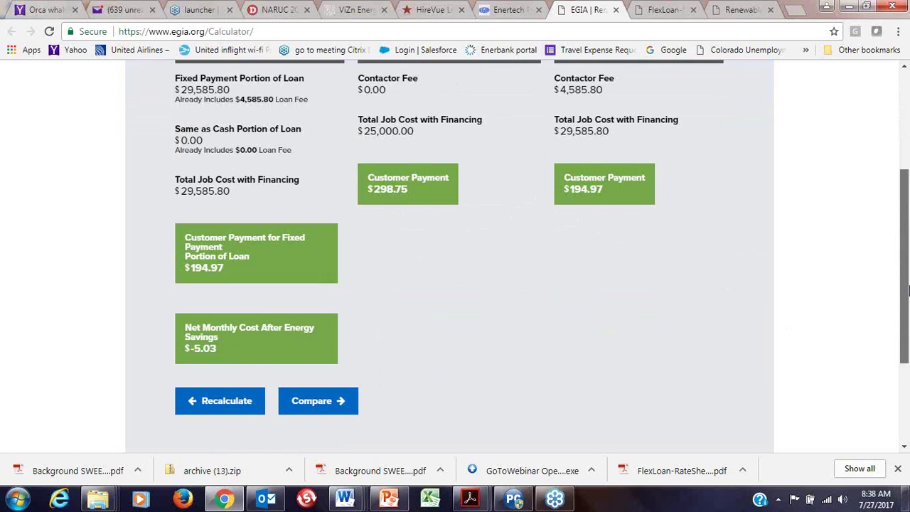
{"action": "scroll", "coordinate": [907, 263], "scroll_direction": "up", "scroll_amount": 1}
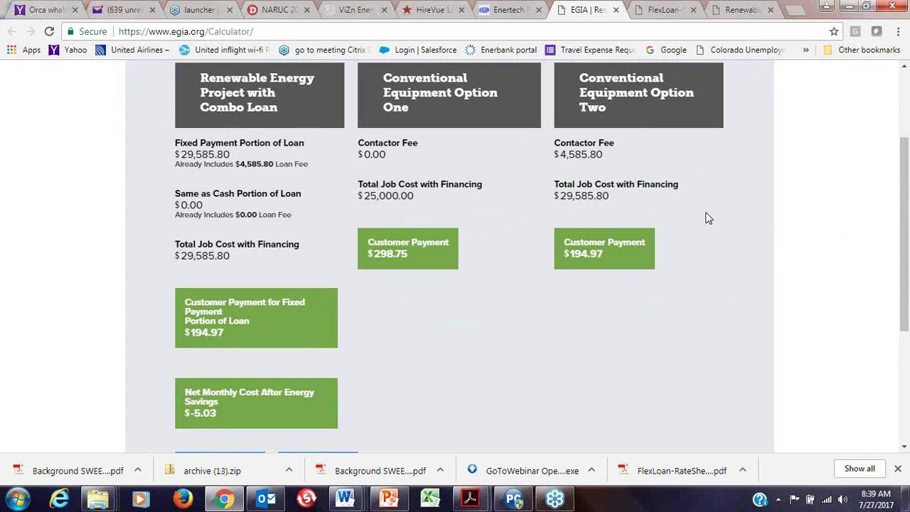
- Review the monthly payment loans, dealer fees and payment factors in the Renewable Express Loan rate sheet
{"action": "left_click", "coordinate": [749, 16]}
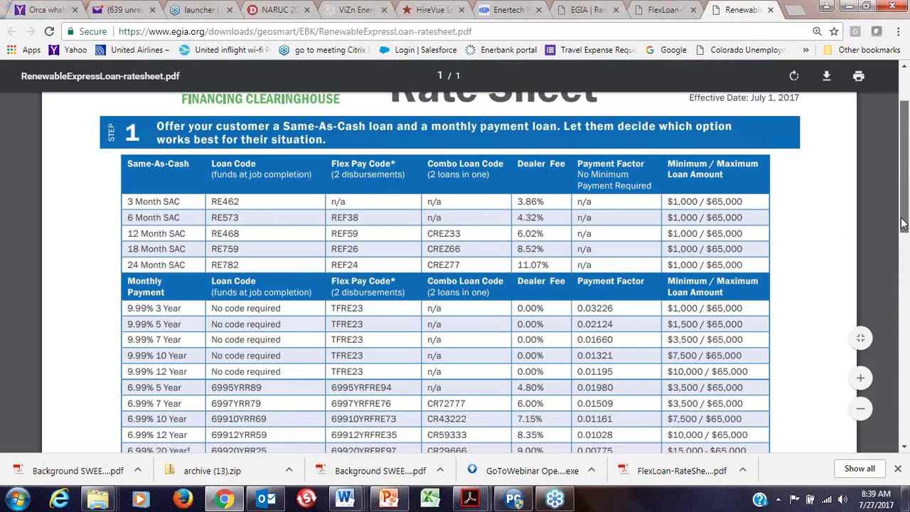
{"action": "scroll", "coordinate": [903, 224], "scroll_direction": "down", "scroll_amount": 1}
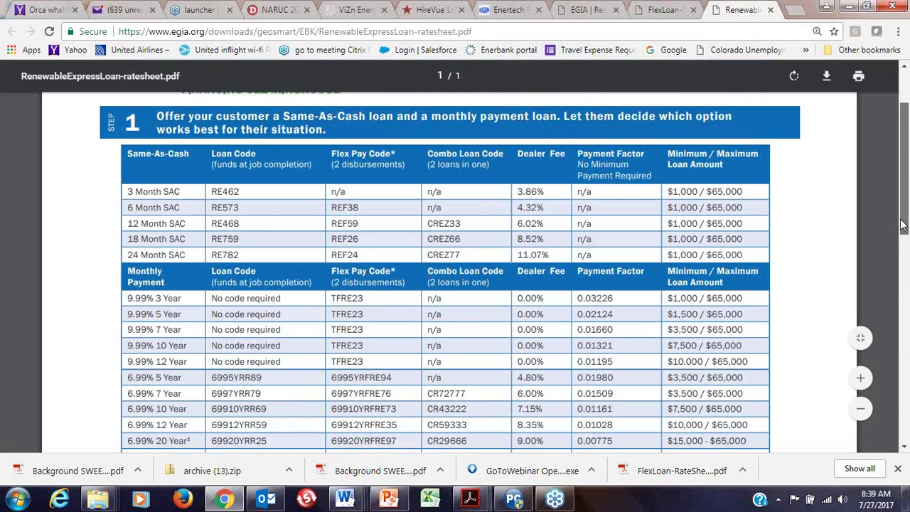
{"action": "left_click_drag", "start_coordinate": [903, 224], "coordinate": [903, 269]}
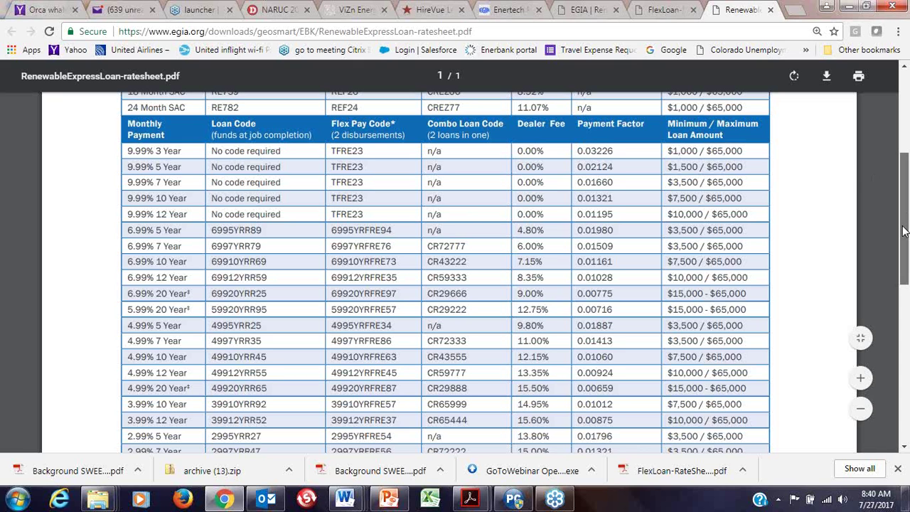
{"action": "left_click_drag", "start_coordinate": [904, 231], "coordinate": [905, 263]}
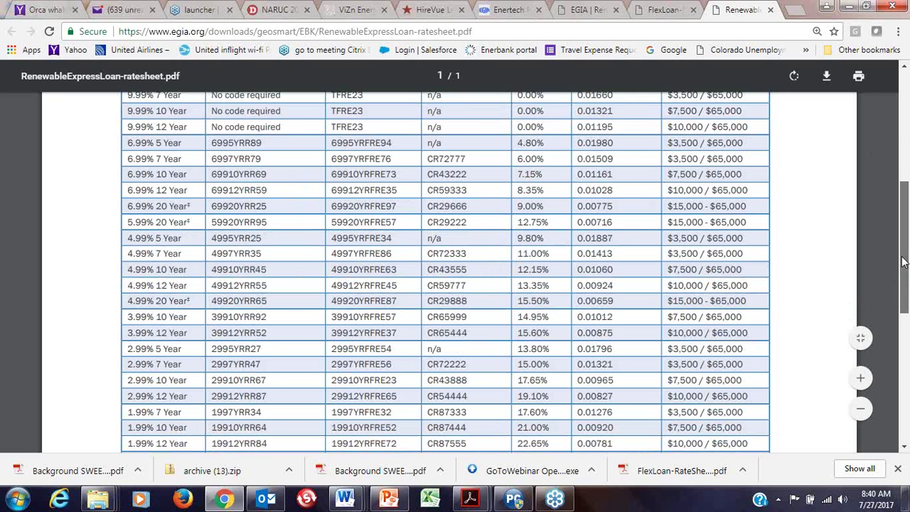
{"action": "scroll", "coordinate": [903, 261], "scroll_direction": "up", "scroll_amount": 3}
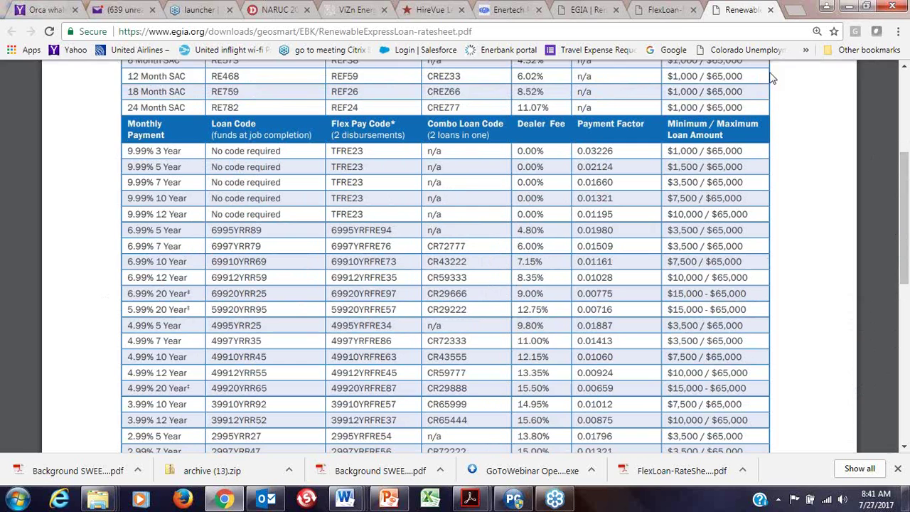
- Leave the rate sheet and bring up the Enertech partner page on the EGIA site
{"action": "left_click", "coordinate": [583, 16]}
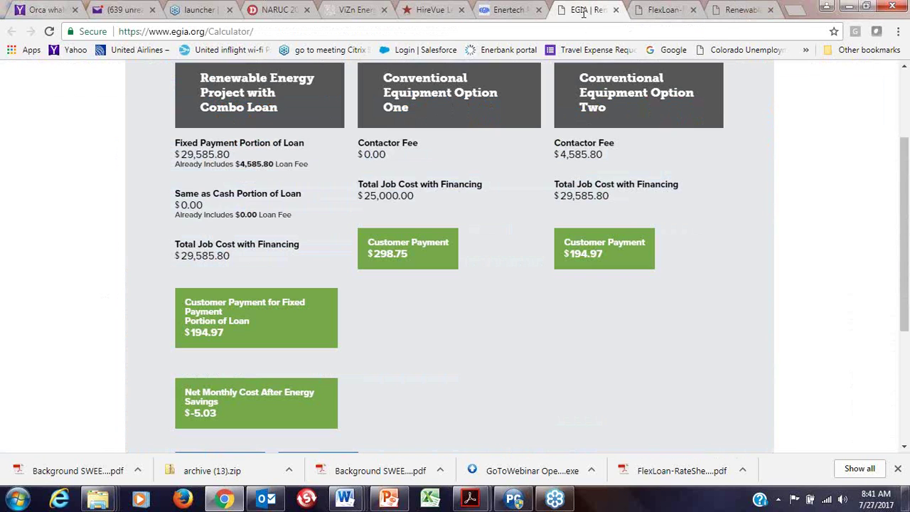
{"action": "left_click", "coordinate": [506, 17]}
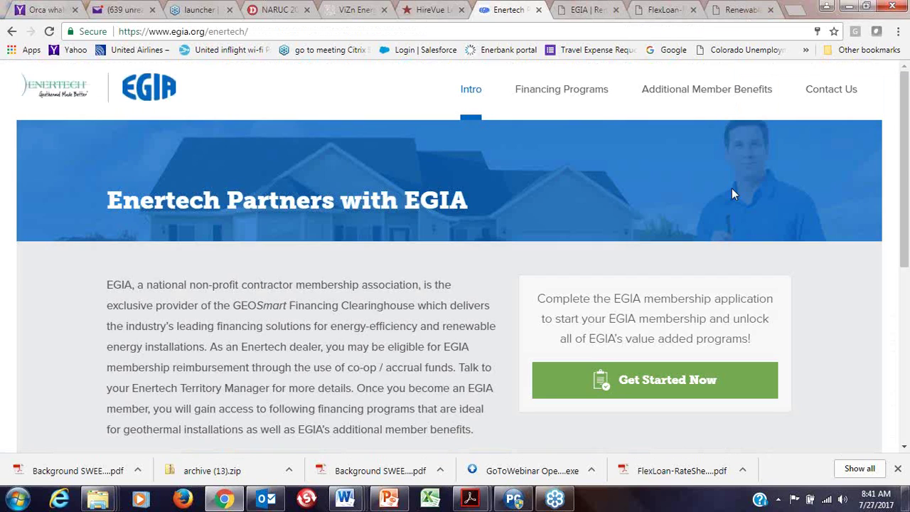
- Expand the Financing Programs section of the Enertech partner page to show the Flex Loan Program details
{"action": "left_click_drag", "start_coordinate": [904, 241], "coordinate": [901, 304]}
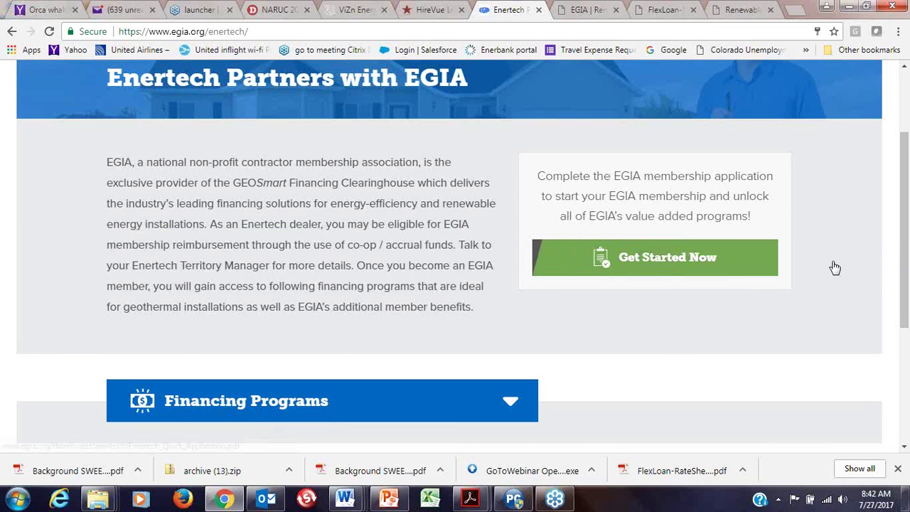
{"action": "left_click", "coordinate": [905, 247]}
{"action": "left_click_drag", "start_coordinate": [905, 247], "coordinate": [900, 344]}
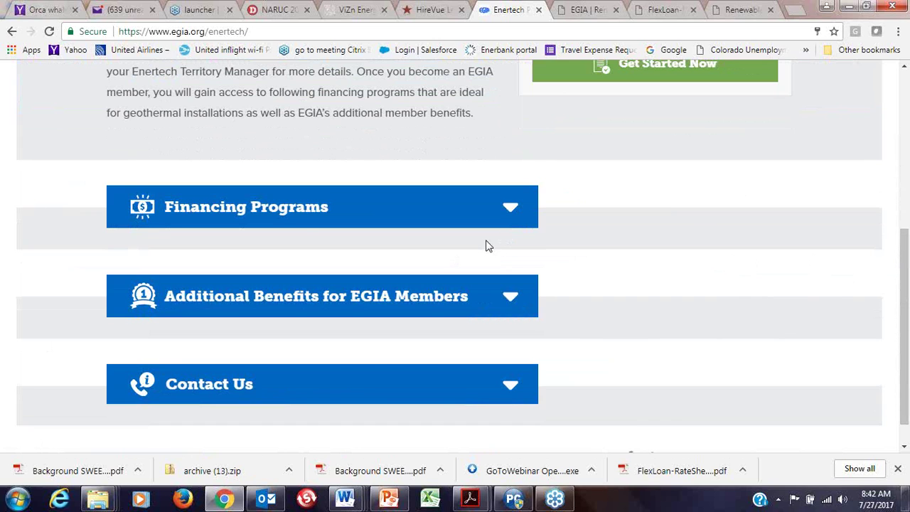
{"action": "left_click", "coordinate": [360, 217]}
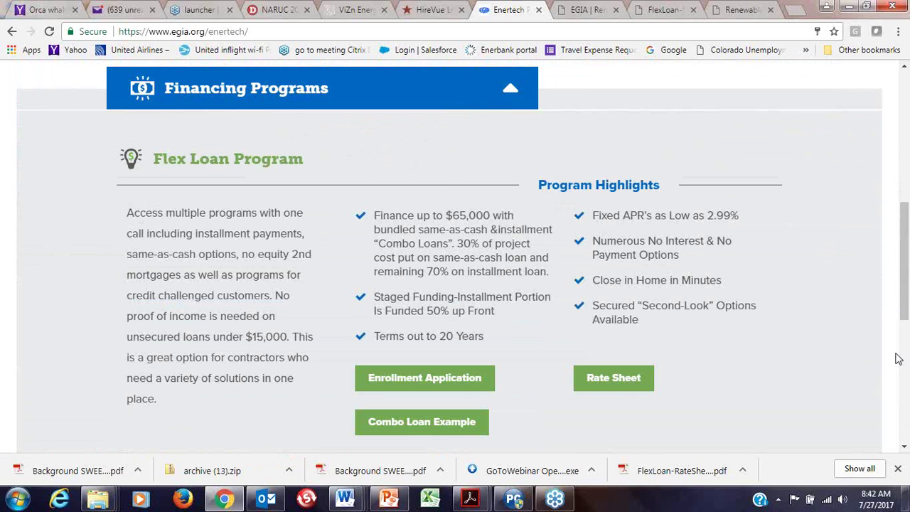
- Review the Flex Loan Program highlights, its document links and the loan program choices, and return to the Enertech page introduction
{"action": "left_click_drag", "start_coordinate": [905, 283], "coordinate": [905, 325]}
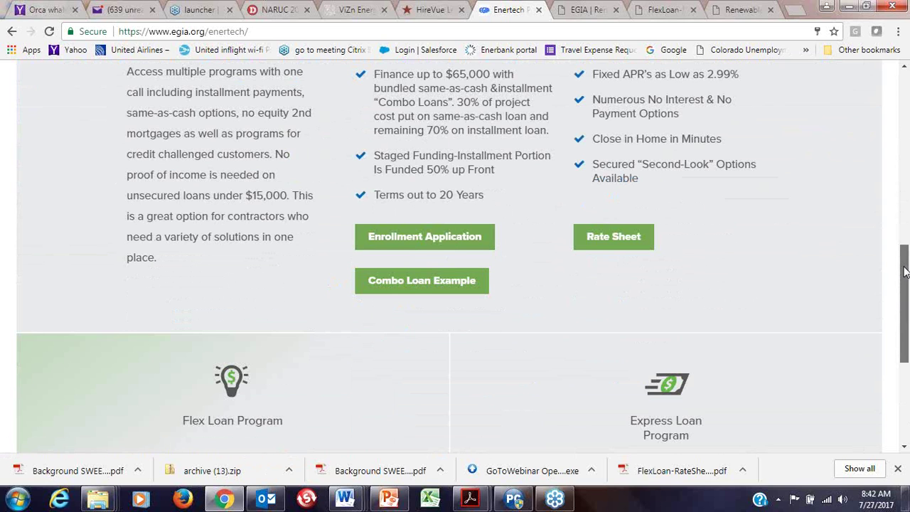
{"action": "mouse_move", "coordinate": [905, 271]}
{"action": "left_mouse_down"}
{"action": "mouse_move", "coordinate": [906, 325]}
{"action": "mouse_move", "coordinate": [903, 280]}
{"action": "left_mouse_up"}
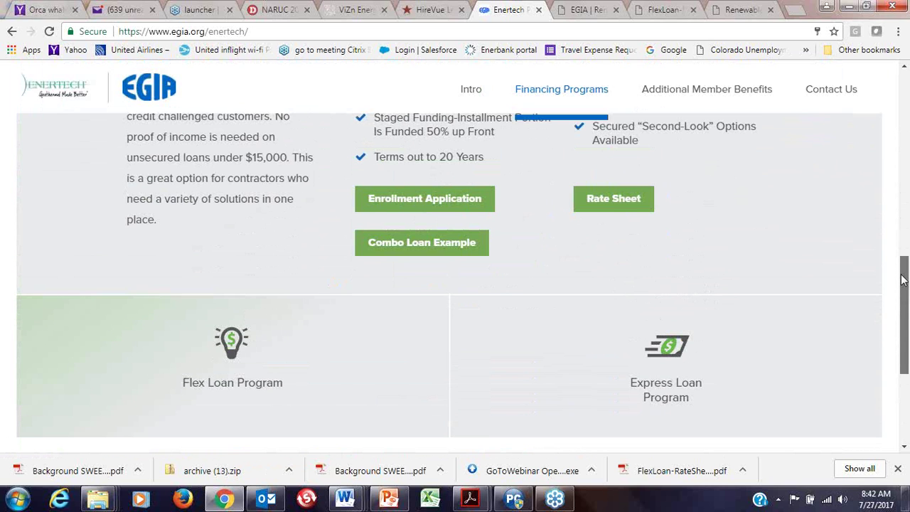
{"action": "left_click_drag", "start_coordinate": [903, 280], "coordinate": [473, 68]}
{"action": "left_click_drag", "start_coordinate": [904, 291], "coordinate": [875, 111]}
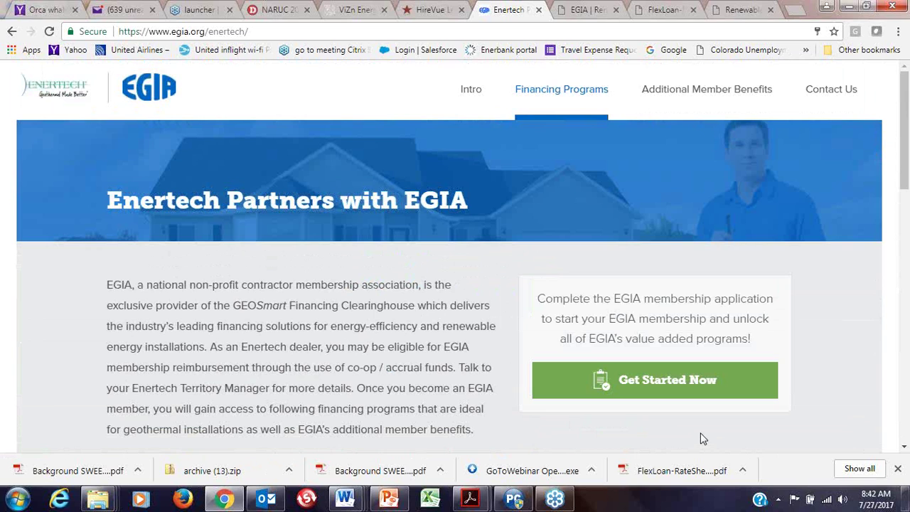